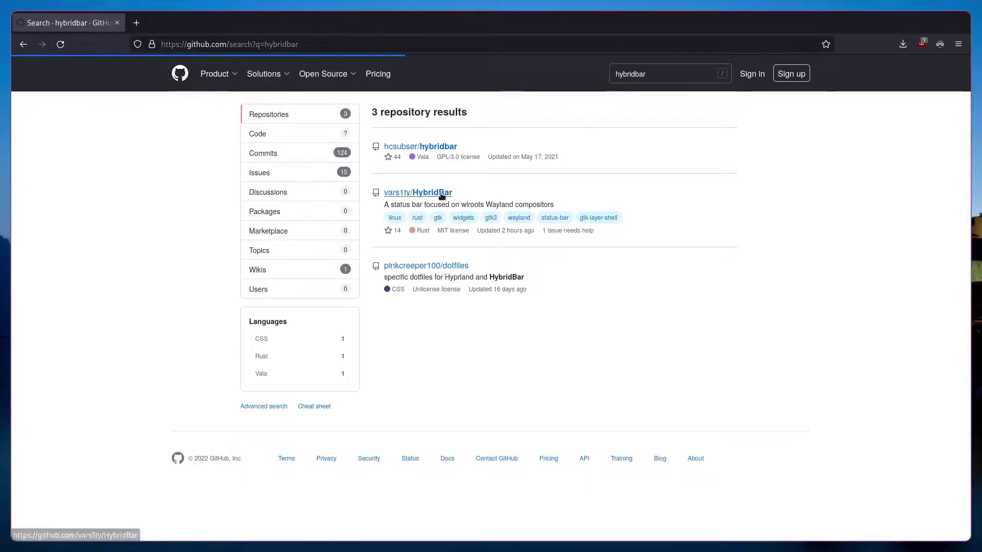
Scroll the HybridBar README down to its Arch Linux and Building sections
{"action": "scroll", "coordinate": [251, 293], "scroll_direction": "down", "scroll_amount": 10}
{"action": "scroll", "coordinate": [276, 297], "scroll_direction": "down", "scroll_amount": 20}
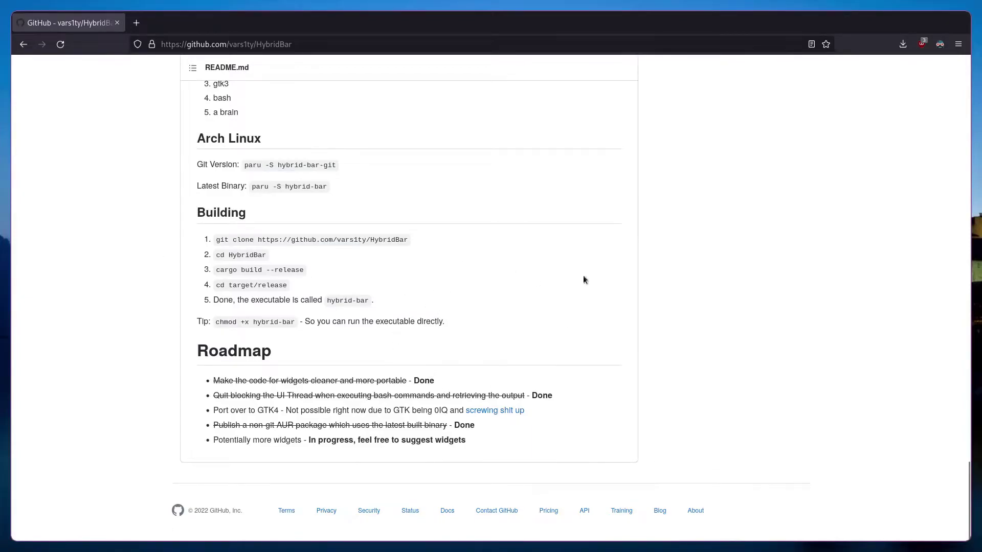
In a new terminal, install hybrid-bar-git via 'paru -S hybrid-bar-git', declining the build-file review
{"action": "key", "text": "super+q"}
{"action": "key", "text": "super+Return"}
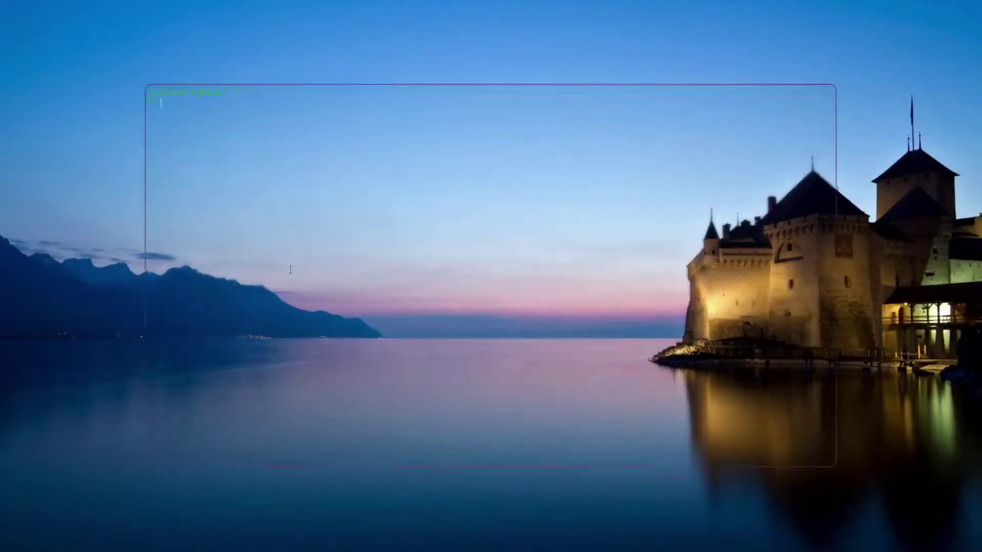
{"action": "type", "text": "paru"}
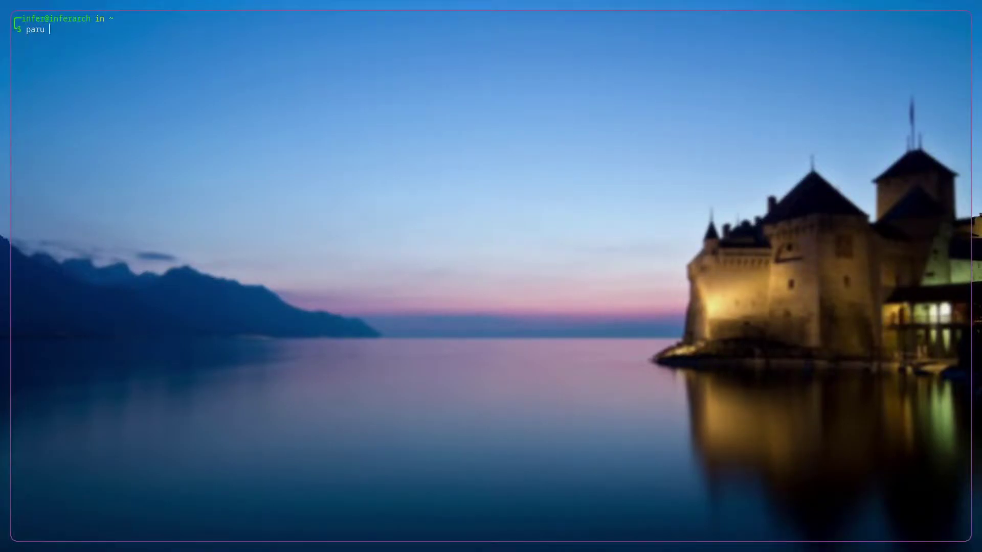
{"action": "type", "text": " -S hybrid-bar-git"}
{"action": "key", "text": "Return"}
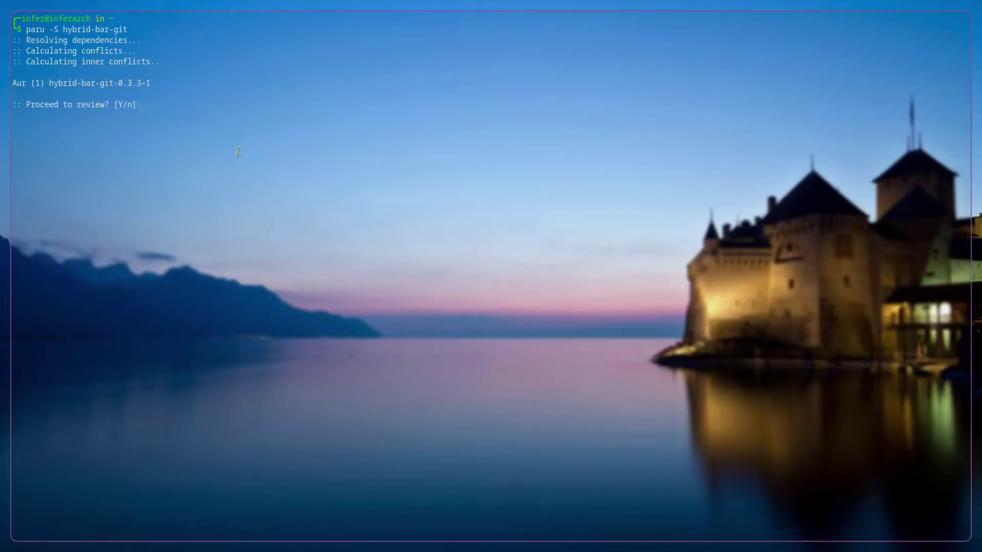
{"action": "type", "text": "n"}
{"action": "key", "text": "Return"}
Try installing cava from the official repositories with 'sudo pacman -S cava'
{"action": "type", "text": "sudo pacman -S cava"}
{"action": "key", "text": "Return"}
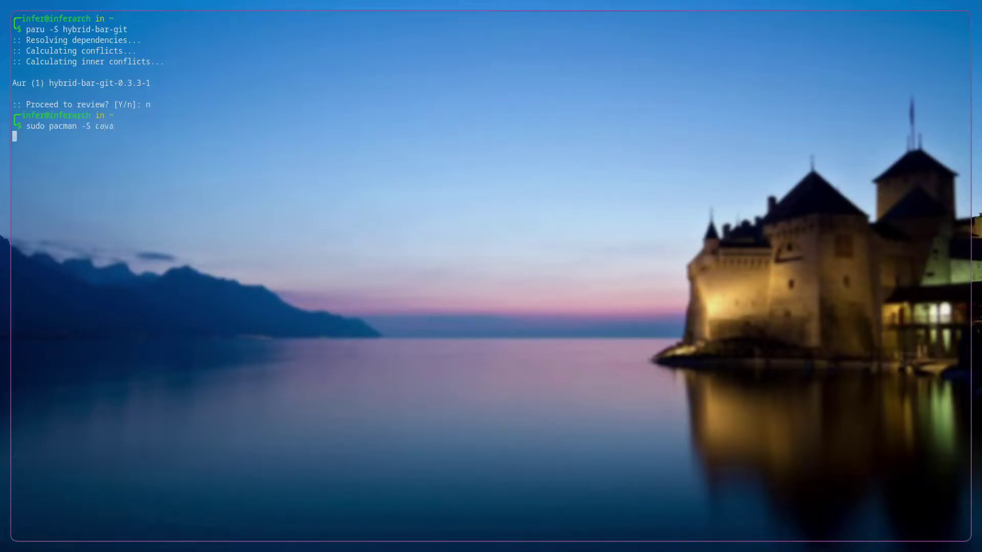
{"action": "key", "text": "Return"}
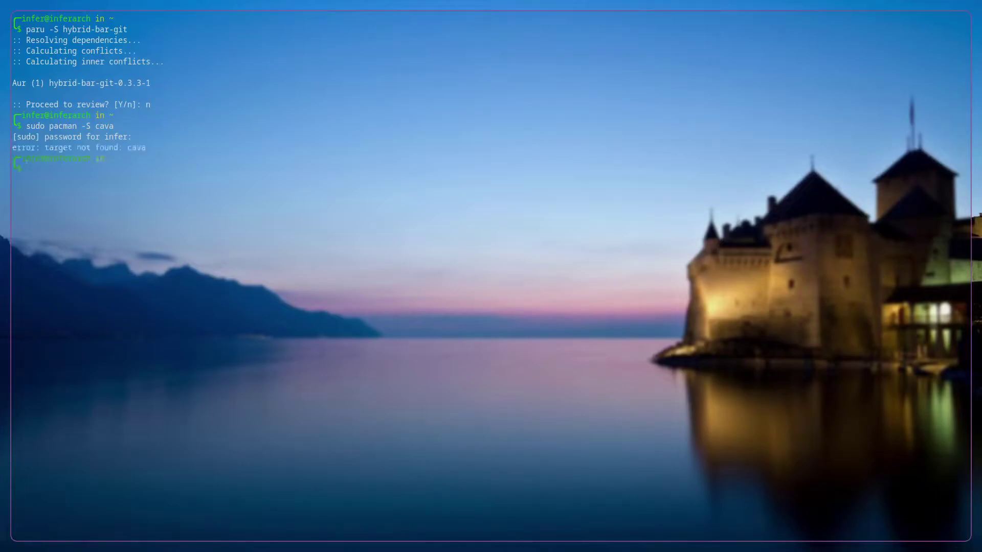
Install cava 0.8.2-5 from the AUR with 'paru -S cava', answering 'y' to build
{"action": "key", "text": "Up"}
{"action": "key", "text": "BackSpace"}
{"action": "key", "text": "BackSpace"}
{"action": "key", "text": "BackSpace"}
{"action": "key", "text": "BackSpace"}
{"action": "key", "text": "BackSpace"}
{"action": "key", "text": "BackSpace"}
{"action": "key", "text": "BackSpace"}
{"action": "key", "text": "BackSpace"}
{"action": "key", "text": "BackSpace"}
{"action": "key", "text": "BackSpace"}
{"action": "key", "text": "BackSpace"}
{"action": "type", "text": "paru"}
{"action": "key", "text": "Return"}
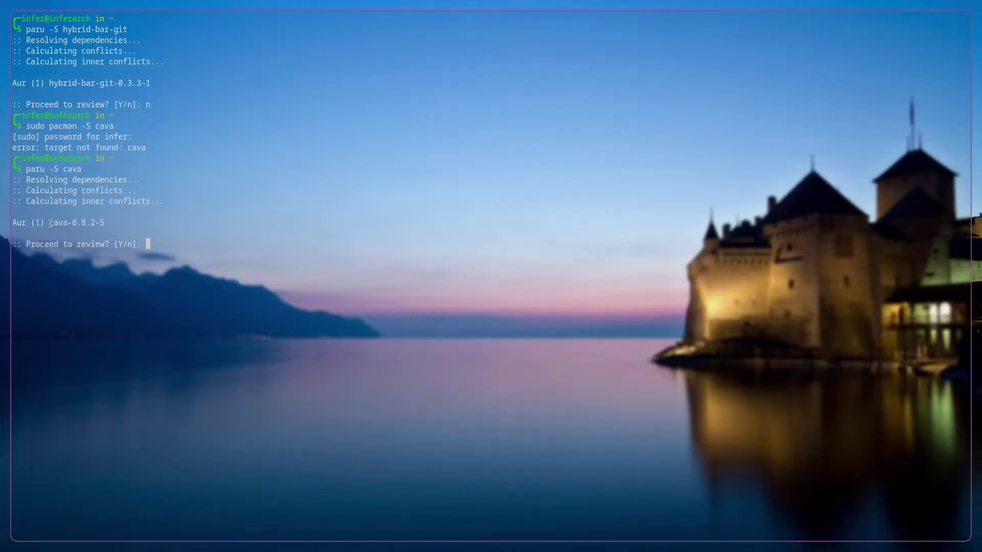
{"action": "left_click_drag", "start_coordinate": [13, 223], "coordinate": [186, 241]}
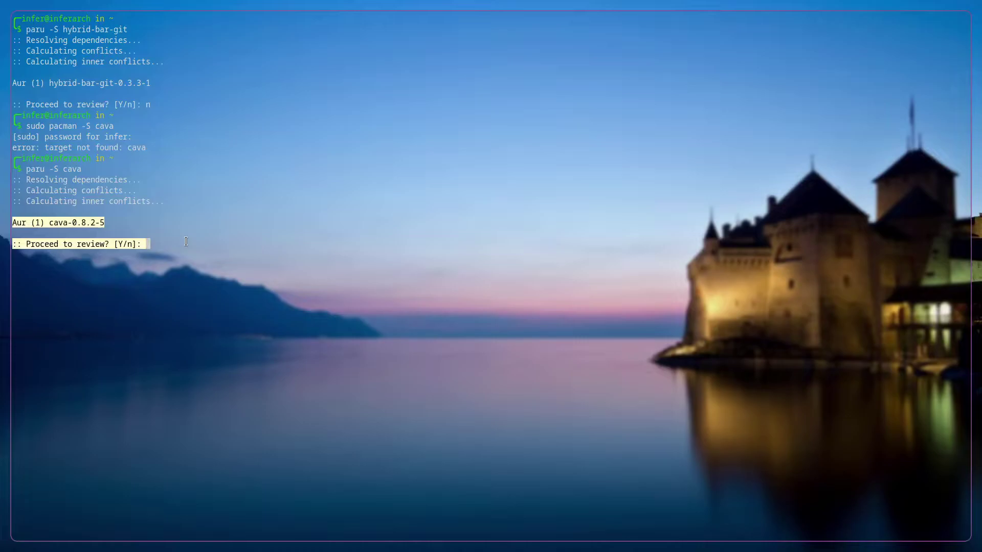
{"action": "left_click", "coordinate": [186, 241]}
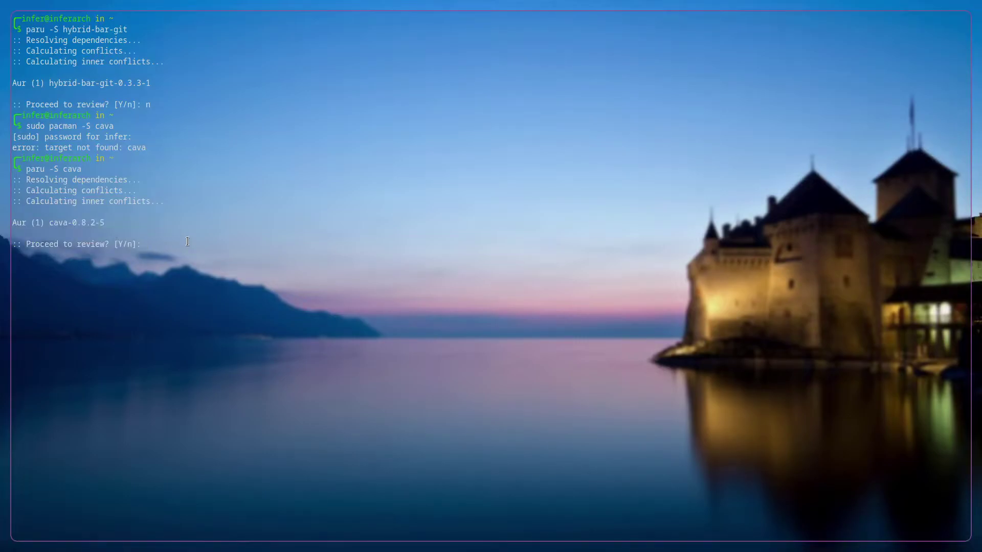
{"action": "type", "text": "y"}
{"action": "key", "text": "Return"}
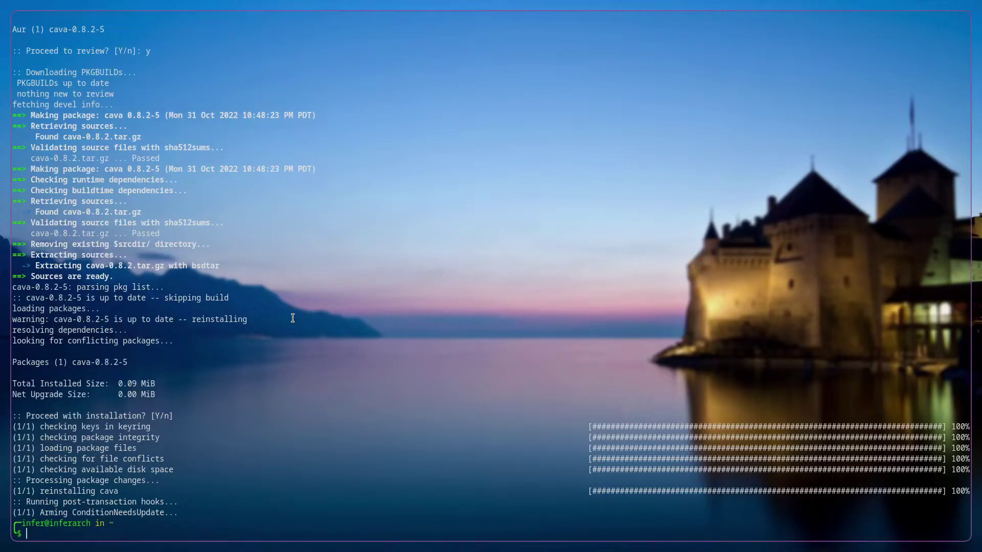
Enter ~/.config and try 'mkdir HybridBar', which already exists
{"action": "type", "text": "cd .config"}
{"action": "key", "text": "Return"}
{"action": "type", "text": "mkdir "}
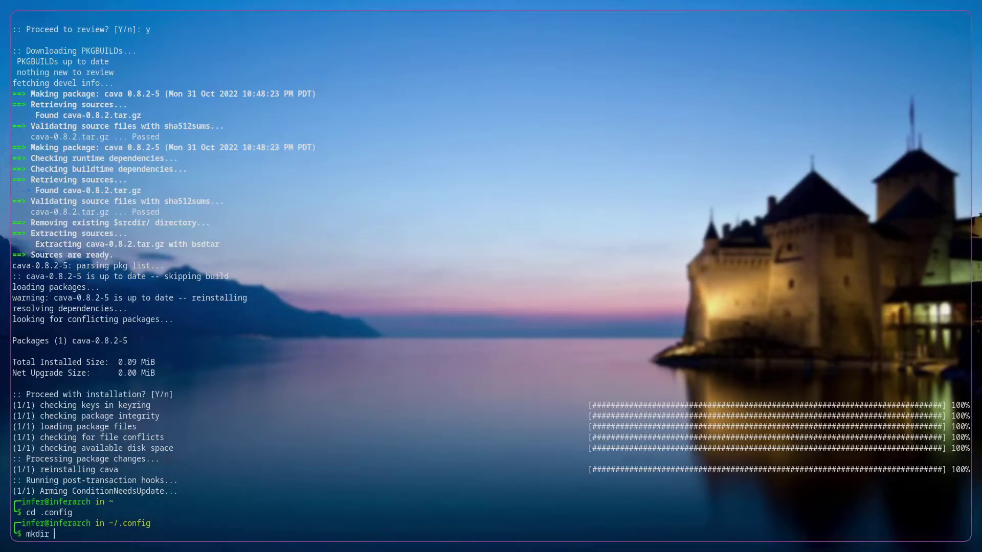
{"action": "type", "text": "HybridBar"}
{"action": "key", "text": "Return"}
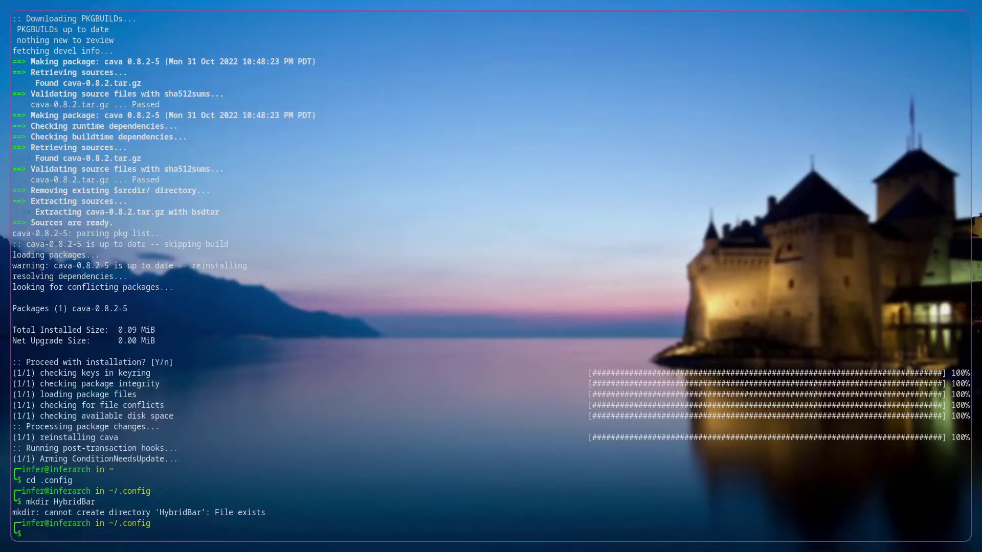
Move into the HybridBar folder, list it to find config.json, and type 'nvim config.json'
{"action": "type", "text": "cd"}
{"action": "key", "text": "BackSpace"}
{"action": "type", "text": "Hybrid"}
{"action": "key", "text": "Return"}
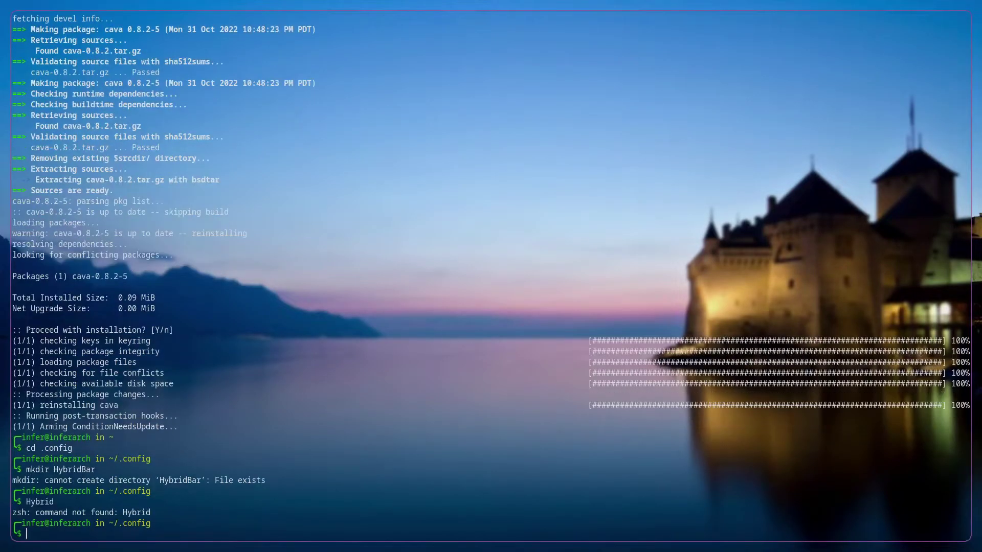
{"action": "type", "text": "HybridBar"}
{"action": "key", "text": "Return"}
{"action": "type", "text": "ls"}
{"action": "key", "text": "Return"}
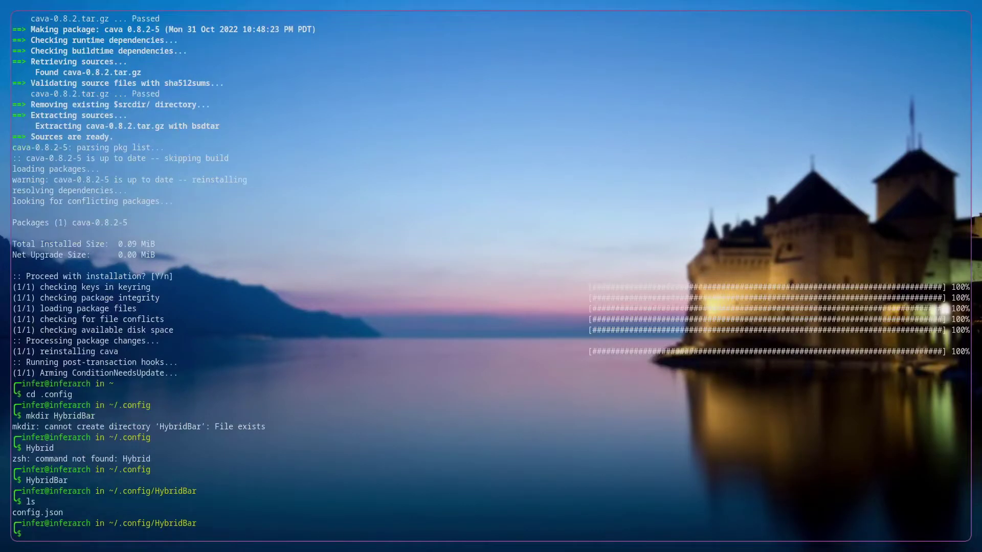
{"action": "type", "text": "nvim config.json"}
Open config.json in Neovim, select lines 2–32, then return to the Firefox README
{"action": "key", "text": "Return"}
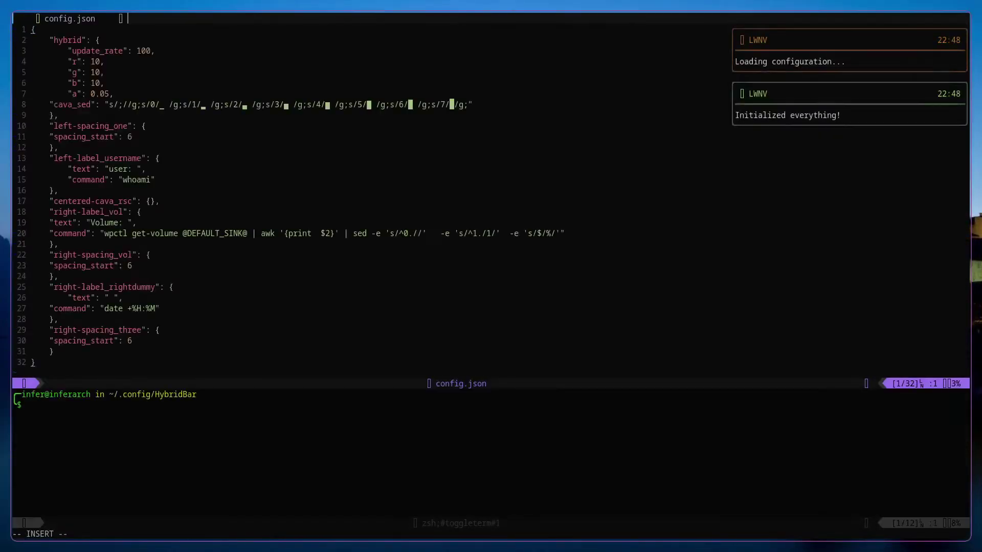
{"action": "scroll", "coordinate": [182, 296], "scroll_direction": "down", "scroll_amount": 1}
{"action": "scroll", "coordinate": [186, 290], "scroll_direction": "up", "scroll_amount": 1}
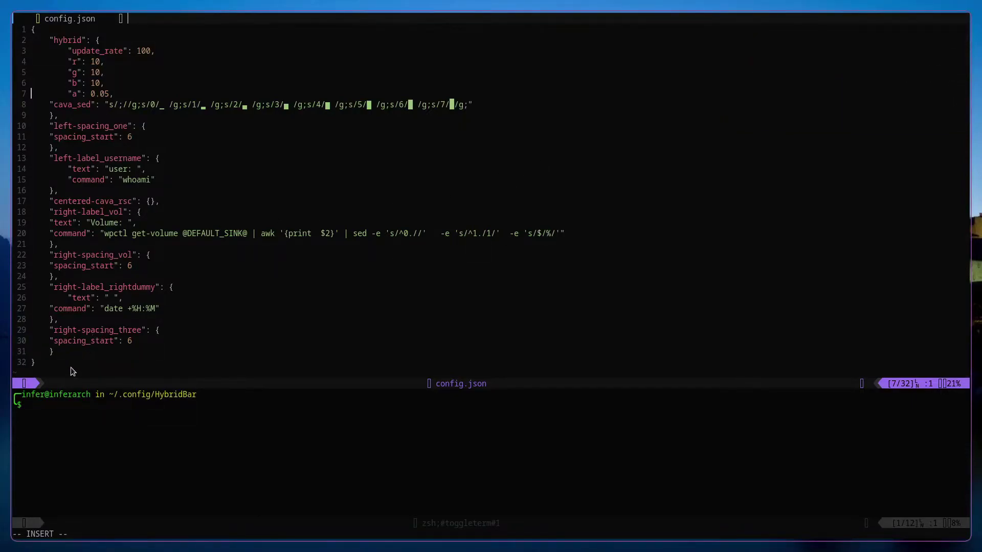
{"action": "left_click_drag", "start_coordinate": [70, 367], "coordinate": [42, 40]}
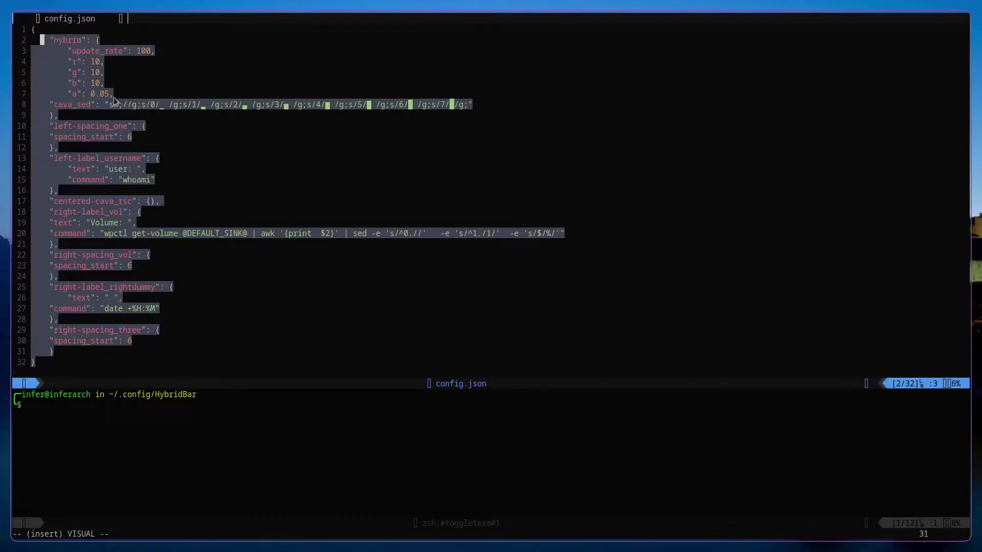
{"action": "key", "text": "super+2"}
Open the example config.json in the repository's examples folder and highlight its label entries
{"action": "scroll", "coordinate": [397, 276], "scroll_direction": "up", "scroll_amount": 10}
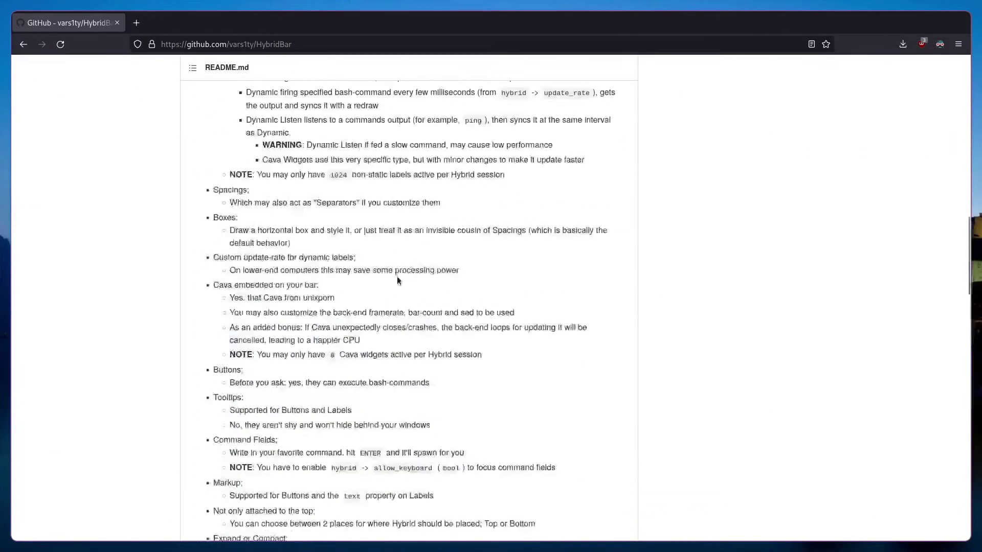
{"action": "scroll", "coordinate": [397, 276], "scroll_direction": "up", "scroll_amount": 15}
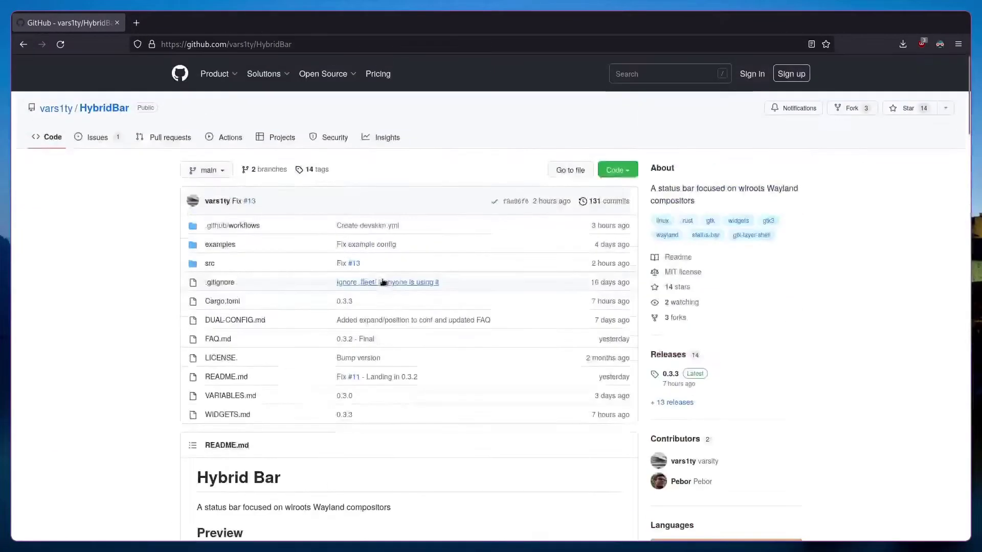
{"action": "left_click", "coordinate": [216, 248]}
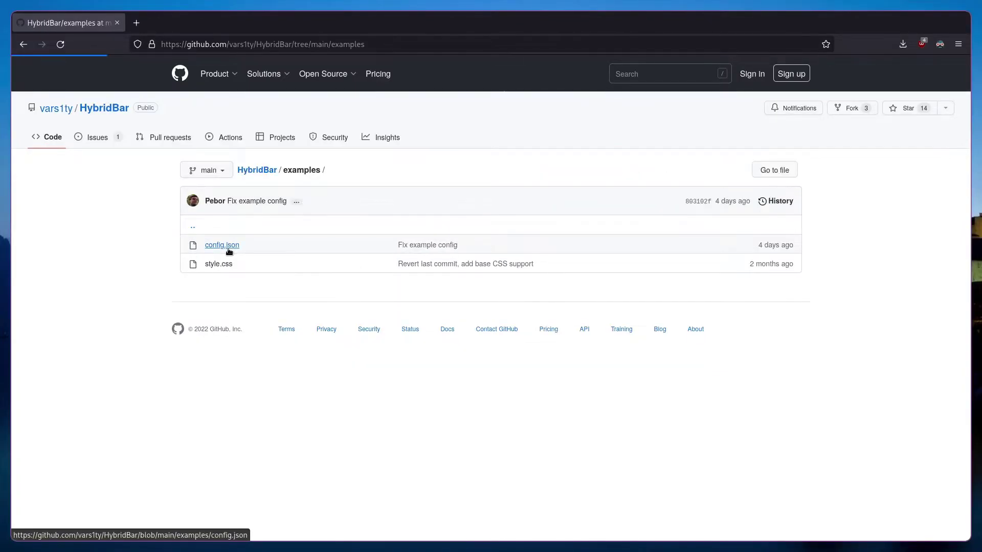
{"action": "left_click", "coordinate": [228, 250]}
{"action": "scroll", "coordinate": [253, 464], "scroll_direction": "down", "scroll_amount": 1}
{"action": "left_click_drag", "start_coordinate": [252, 464], "coordinate": [212, 243]}
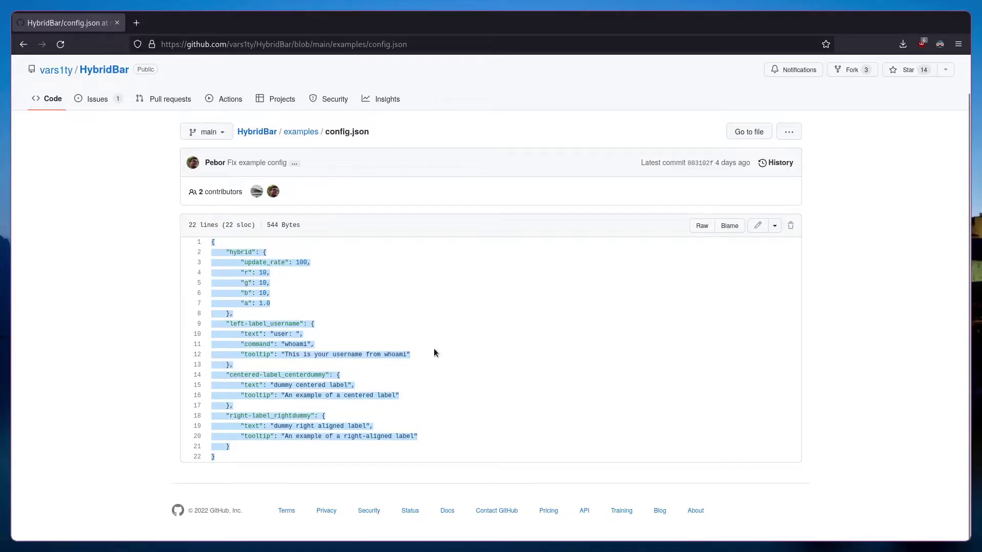
{"action": "left_click_drag", "start_coordinate": [198, 322], "coordinate": [364, 447]}
{"action": "left_click", "coordinate": [346, 380]}
Open config.json in the Hyprland/HybridBar dotfiles repo, highlighting lines 13–15 and line 21's volume command
{"action": "key", "text": "alt+Left"}
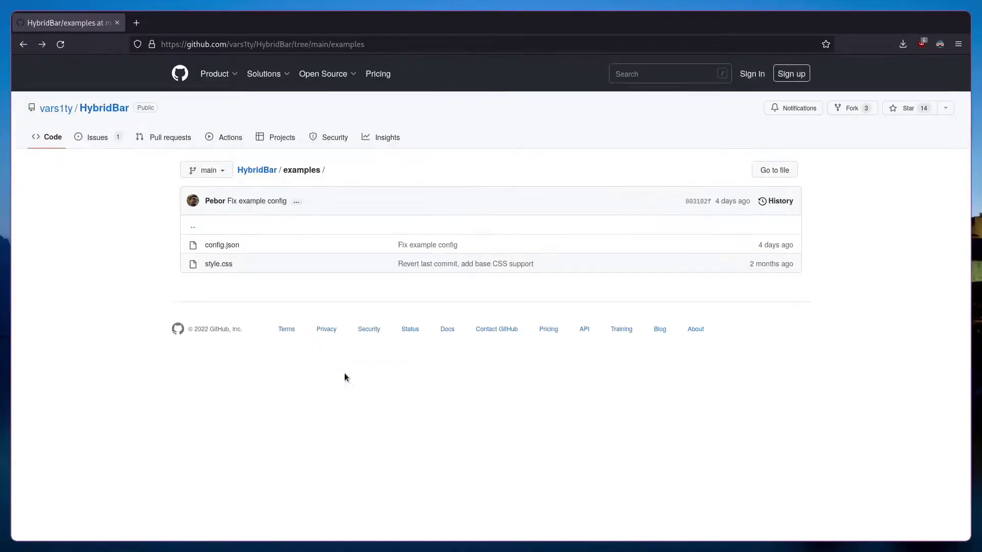
{"action": "key", "text": "alt+Left"}
{"action": "key", "text": "alt+Left"}
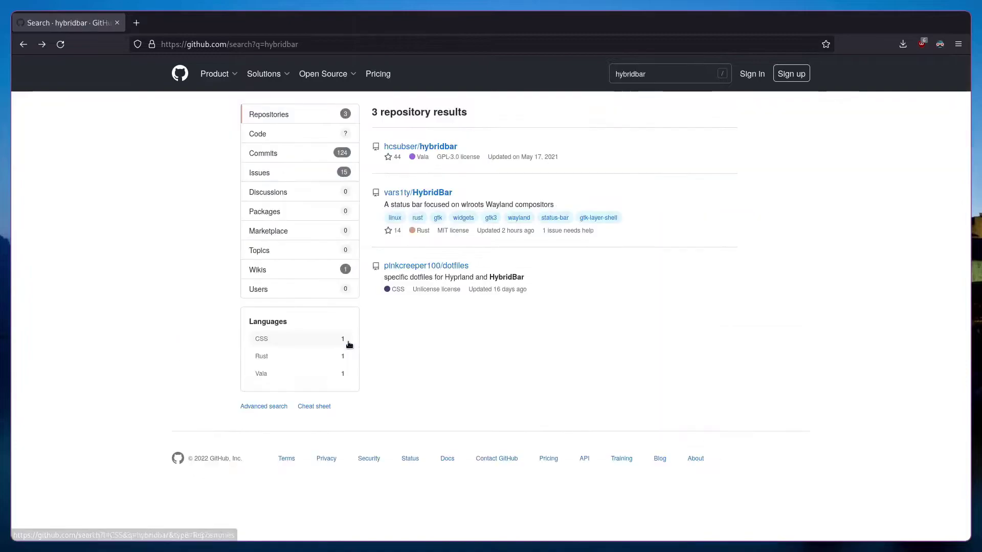
{"action": "left_click", "coordinate": [445, 267]}
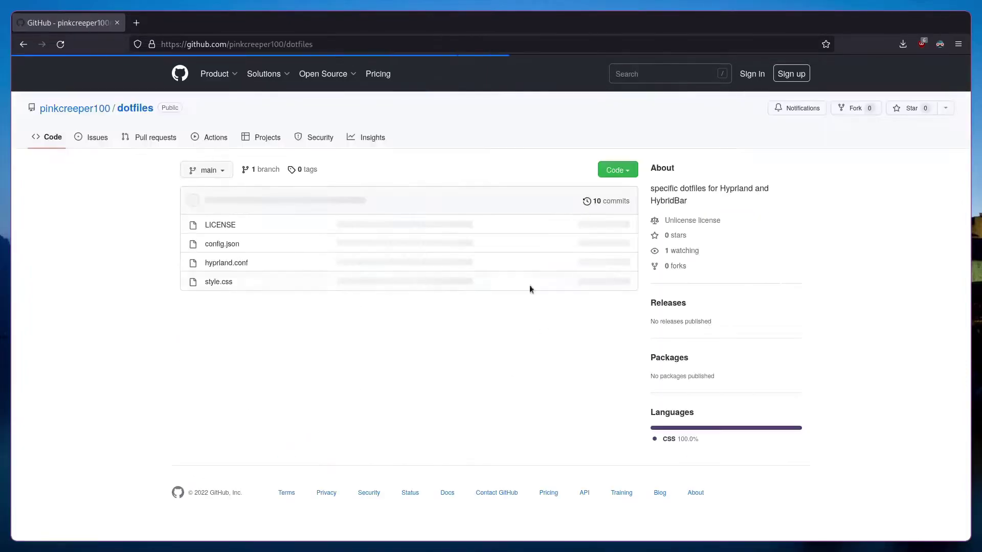
{"action": "left_click", "coordinate": [221, 248]}
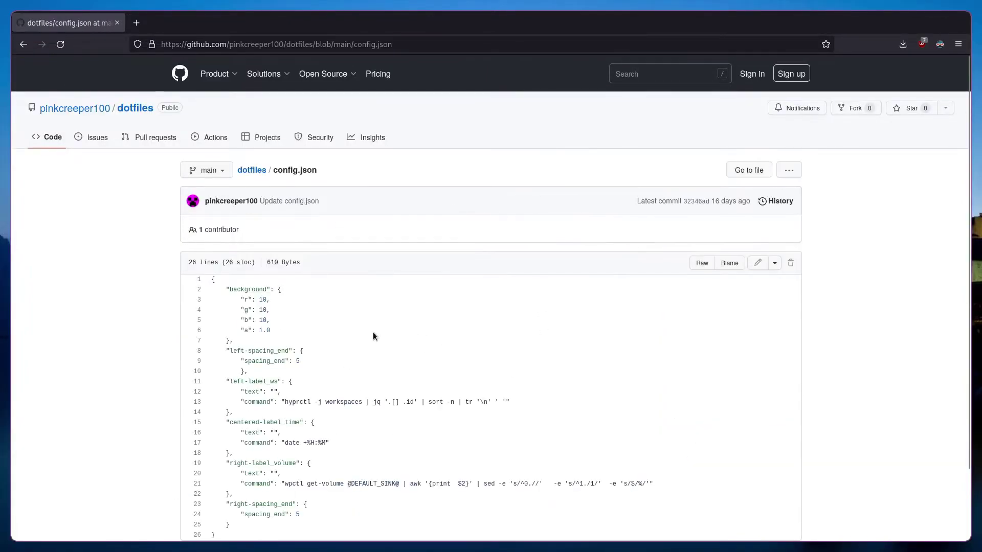
{"action": "scroll", "coordinate": [373, 332], "scroll_direction": "down", "scroll_amount": 3}
{"action": "left_click_drag", "start_coordinate": [222, 324], "coordinate": [456, 347]}
{"action": "left_click", "coordinate": [475, 373]}
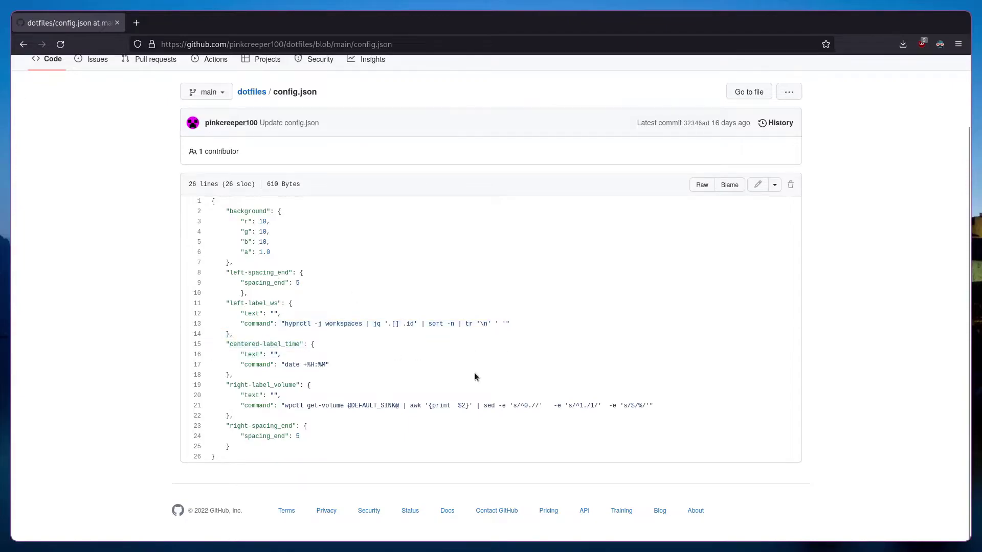
{"action": "left_click_drag", "start_coordinate": [673, 409], "coordinate": [433, 480]}
{"action": "left_click", "coordinate": [400, 386]}
On the terminal workspace, launch HybridBar detached with 'hybrid-bar & disown'
{"action": "key", "text": "super+1"}
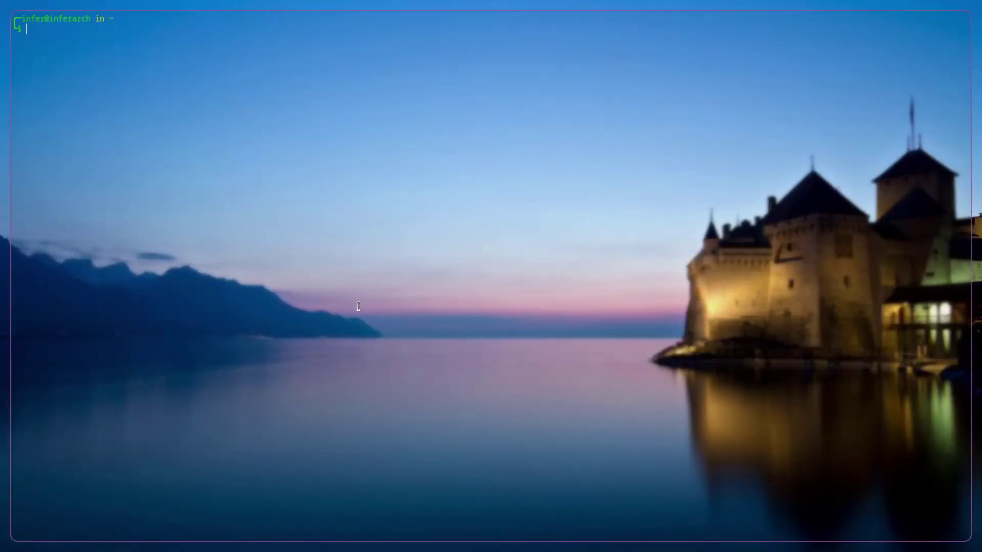
{"action": "type", "text": "hybrid-bar & disown"}
{"action": "key", "text": "Return"}
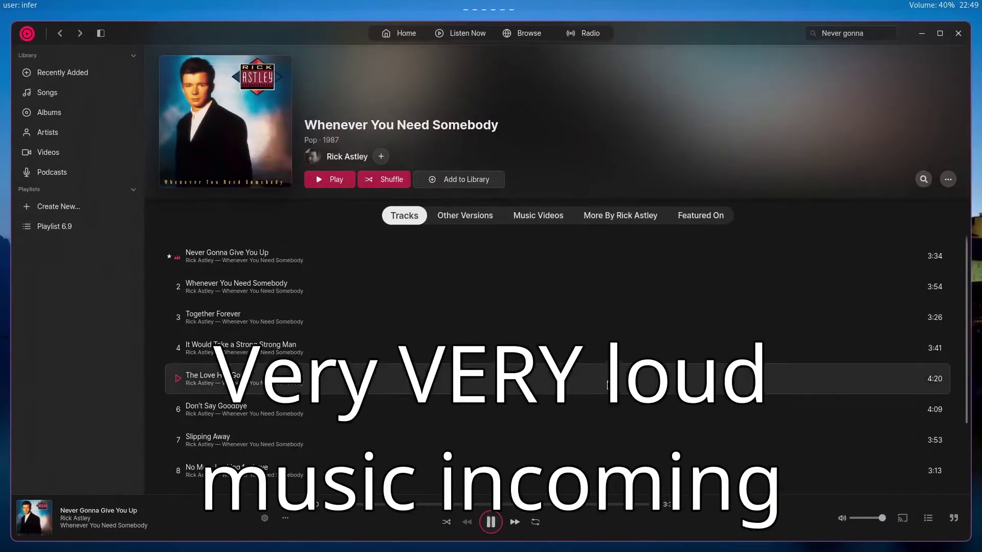
Play and then pause Never Gonna Give You Up in Cider, returning to workspace 1
{"action": "left_click", "coordinate": [490, 522]}
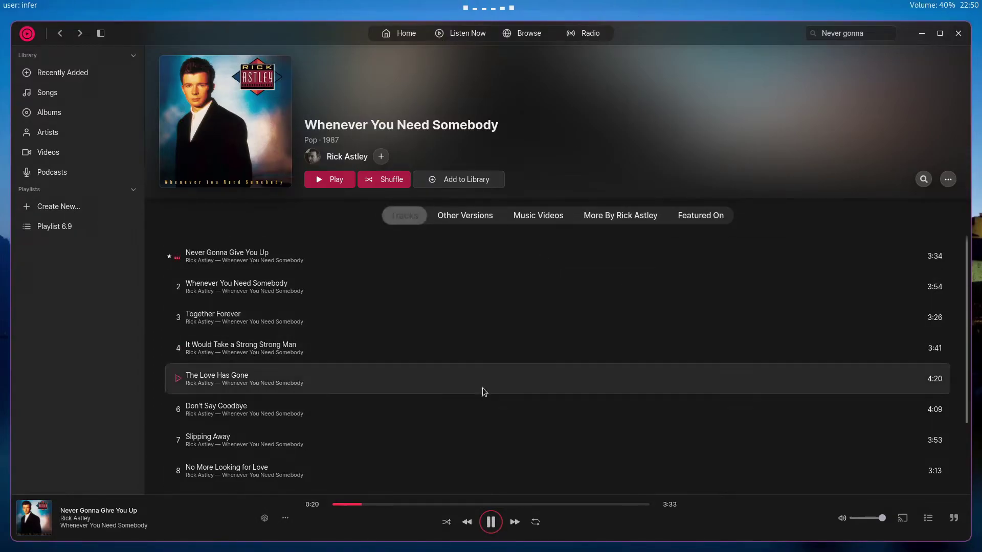
{"action": "left_click", "coordinate": [490, 522]}
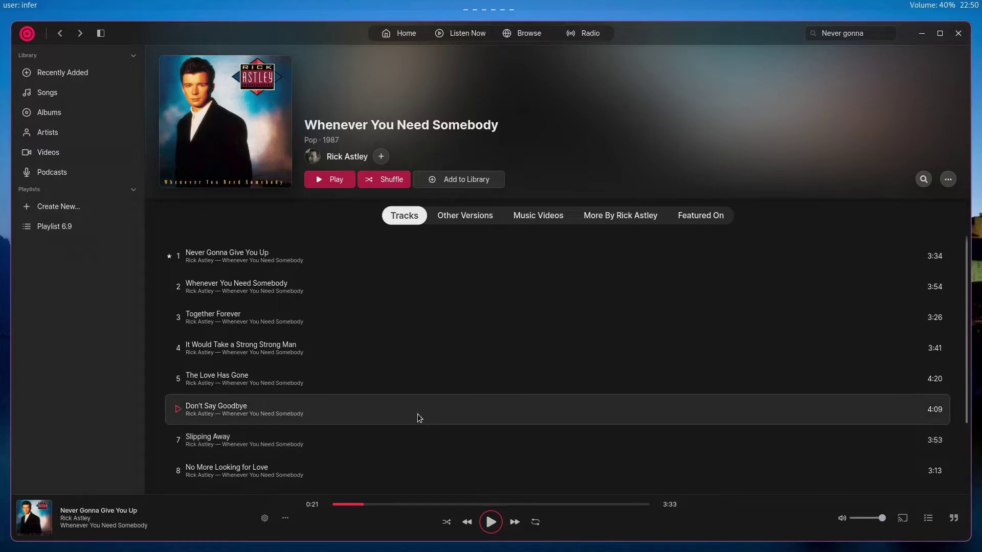
{"action": "key", "text": "super+1"}
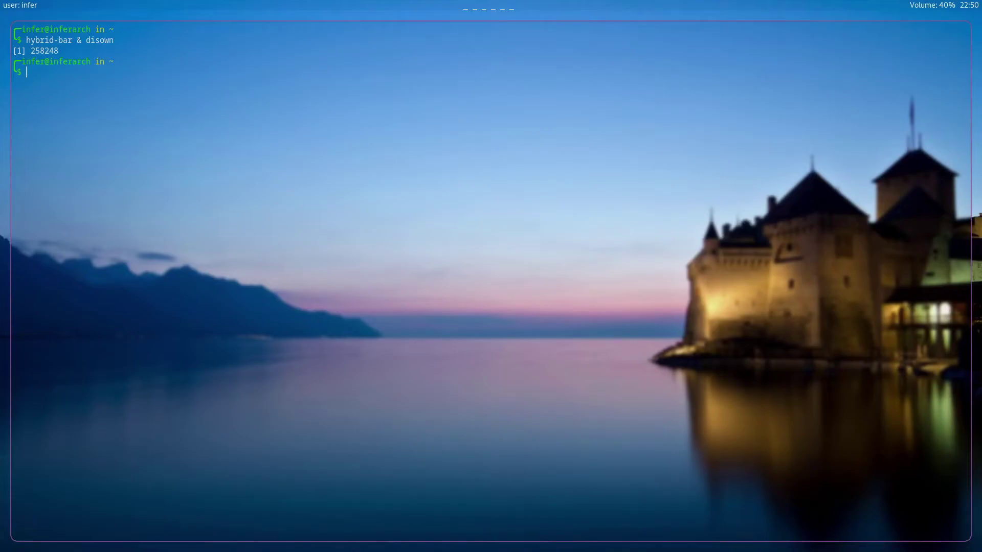
Open ~/.config/hypr/hyprland.conf in Neovim using tab completion
{"action": "type", "text": "nvim .con"}
{"action": "key", "text": "Tab"}
{"action": "type", "text": "hypr/"}
{"action": "key", "text": "Tab"}
{"action": "key", "text": "Return"}
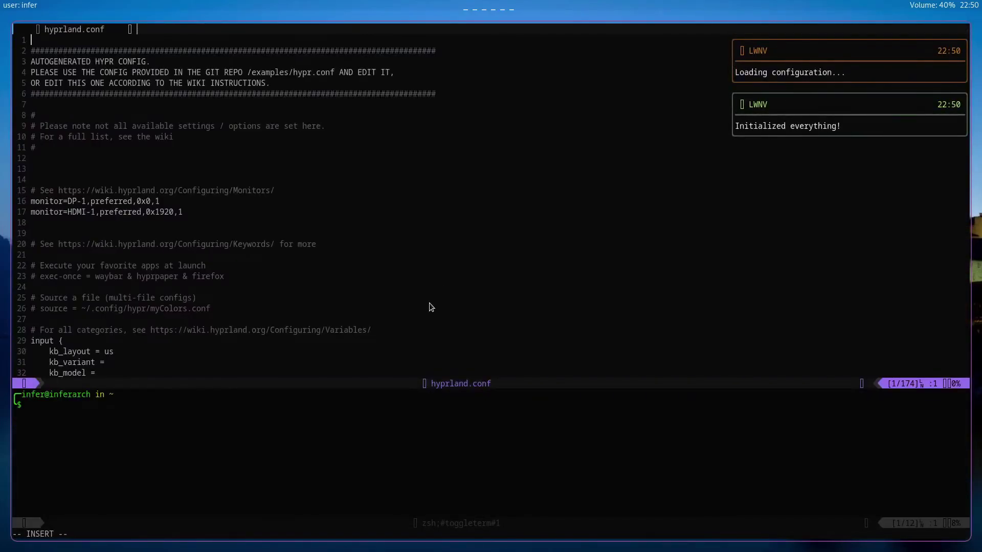
Highlight the exec-once=hybrid-bar line 174, then close the terminal window
{"action": "scroll", "coordinate": [366, 230], "scroll_direction": "down", "scroll_amount": 10}
{"action": "scroll", "coordinate": [366, 230], "scroll_direction": "down", "scroll_amount": 6}
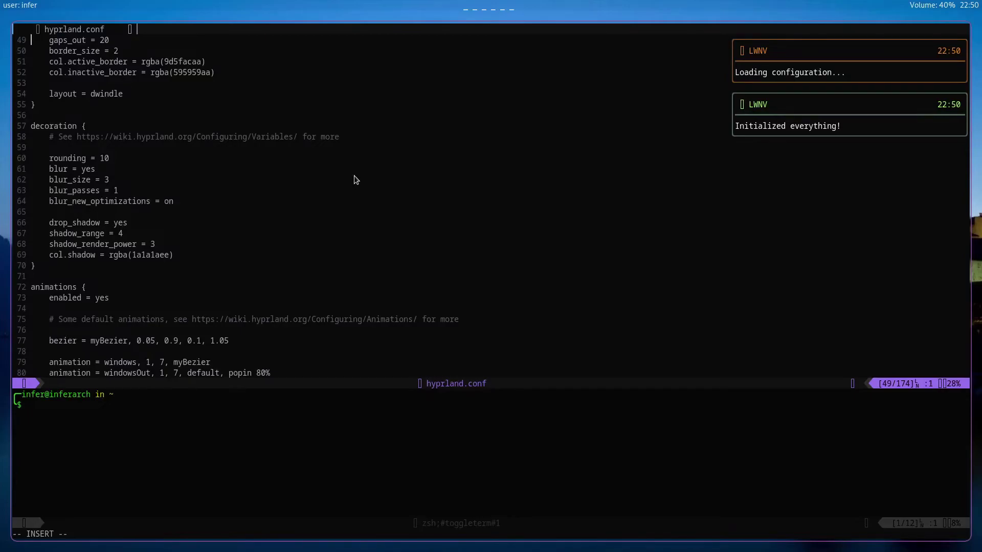
{"action": "scroll", "coordinate": [354, 177], "scroll_direction": "down", "scroll_amount": 20}
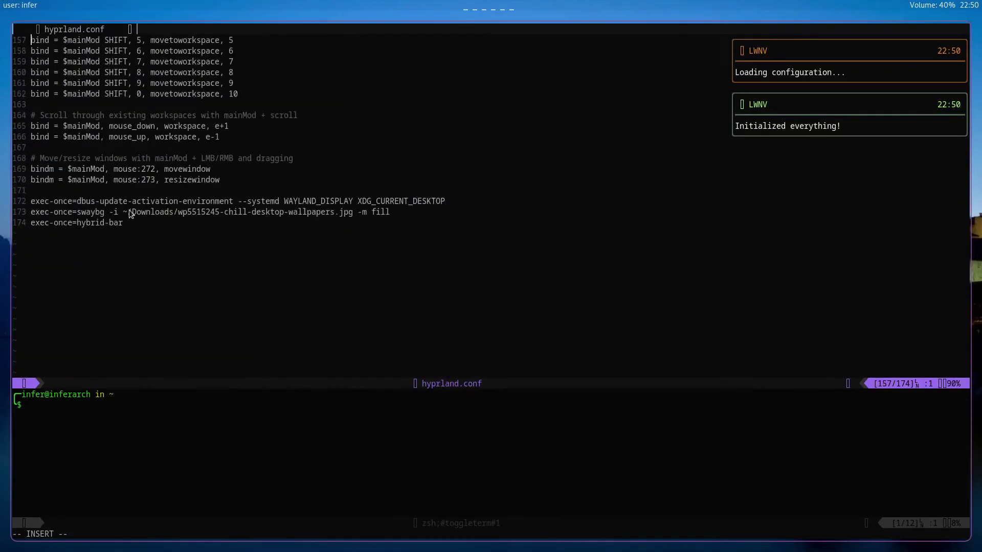
{"action": "left_click_drag", "start_coordinate": [127, 225], "coordinate": [44, 229]}
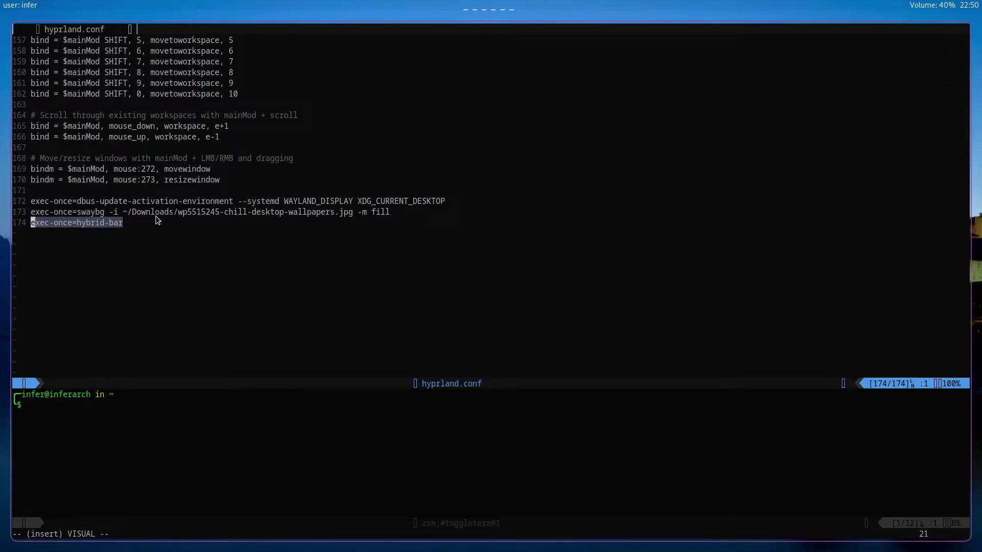
{"action": "left_click", "coordinate": [118, 236]}
{"action": "scroll", "coordinate": [229, 316], "scroll_direction": "up", "scroll_amount": 4}
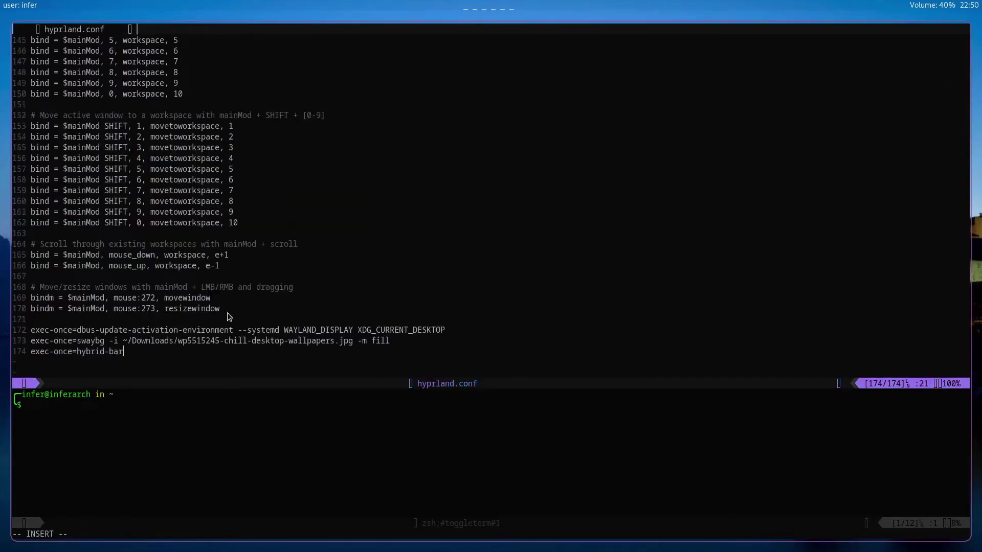
{"action": "scroll", "coordinate": [229, 316], "scroll_direction": "up", "scroll_amount": 20}
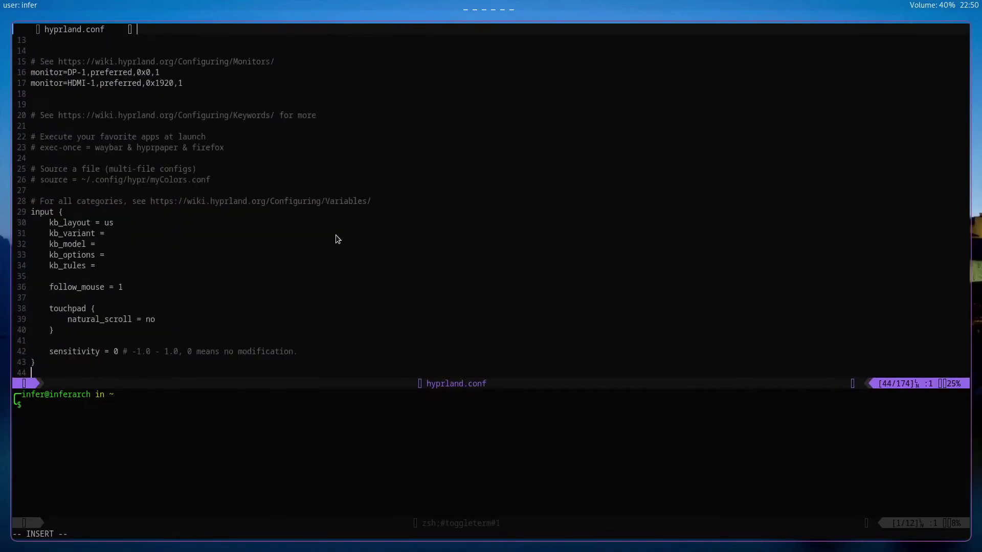
{"action": "key", "text": "super+q"}
{"action": "left_click", "coordinate": [466, 286]}
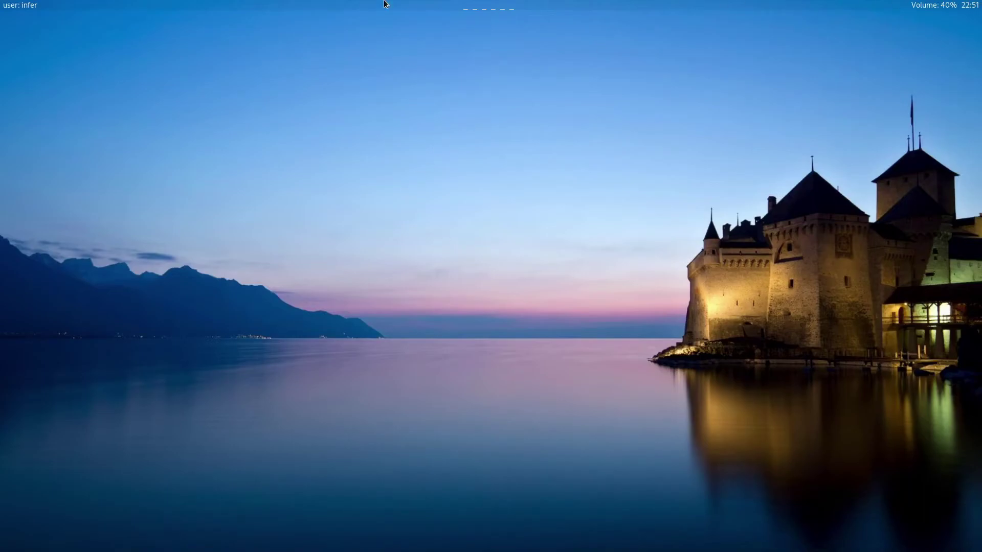
Run btop in a new terminal, filter processes to 'hybrid', and select the hybrid-bar row
{"action": "key", "text": "super+Return"}
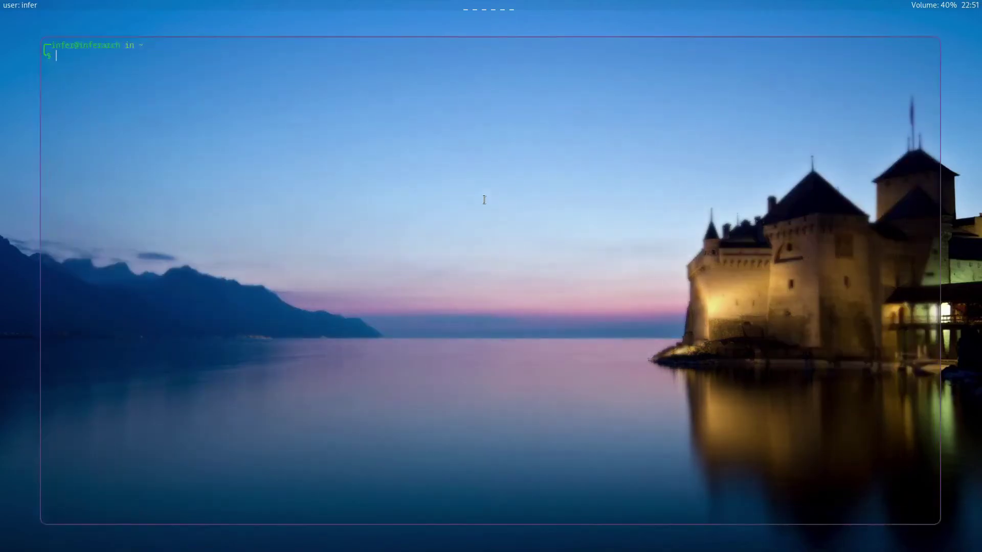
{"action": "type", "text": "btop"}
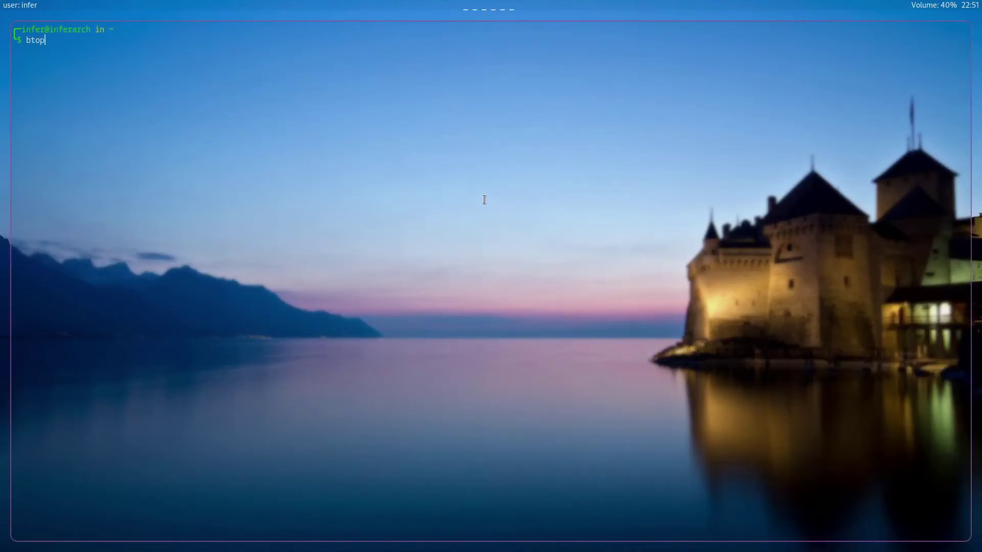
{"action": "key", "text": "Return"}
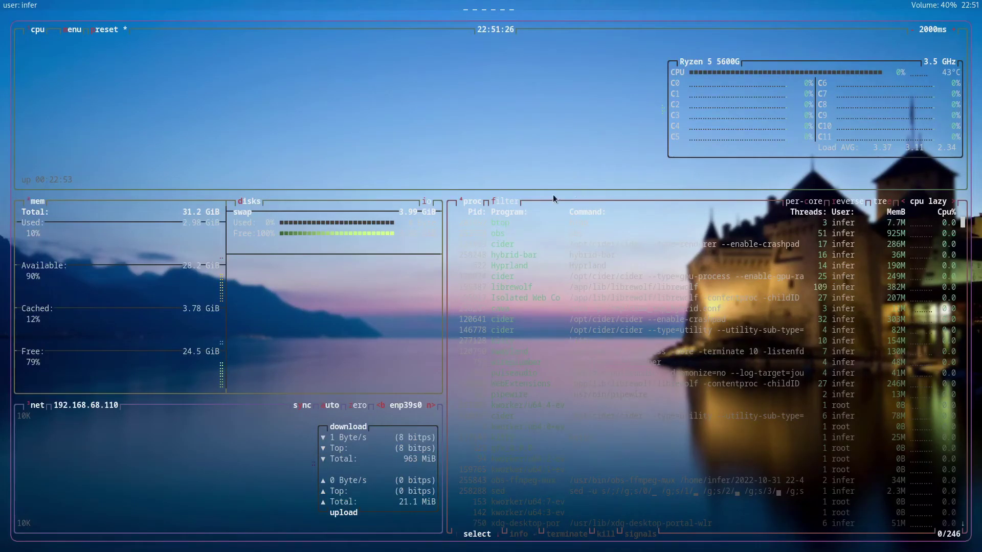
{"action": "left_click", "coordinate": [506, 201]}
{"action": "type", "text": "hybrid"}
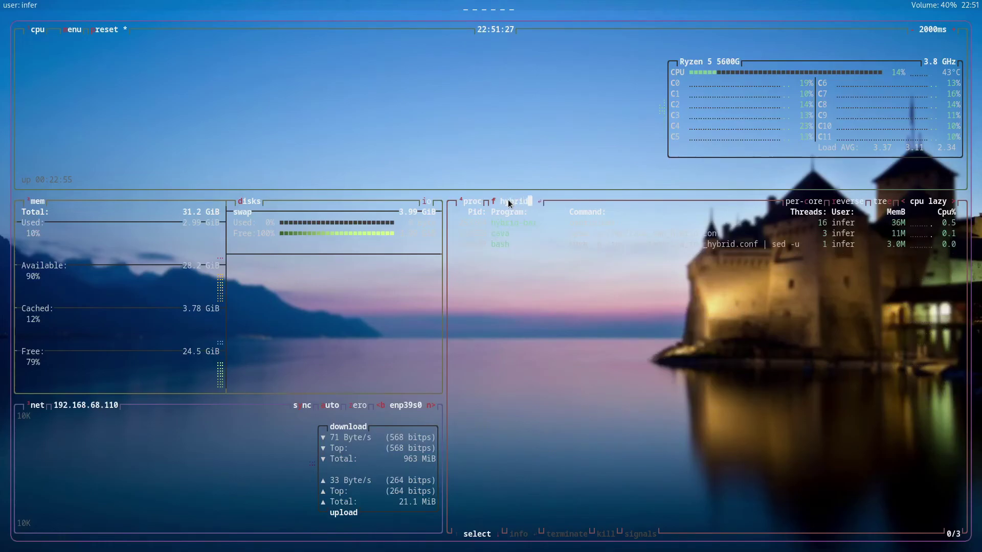
{"action": "key", "text": "Return"}
{"action": "left_click", "coordinate": [726, 225]}
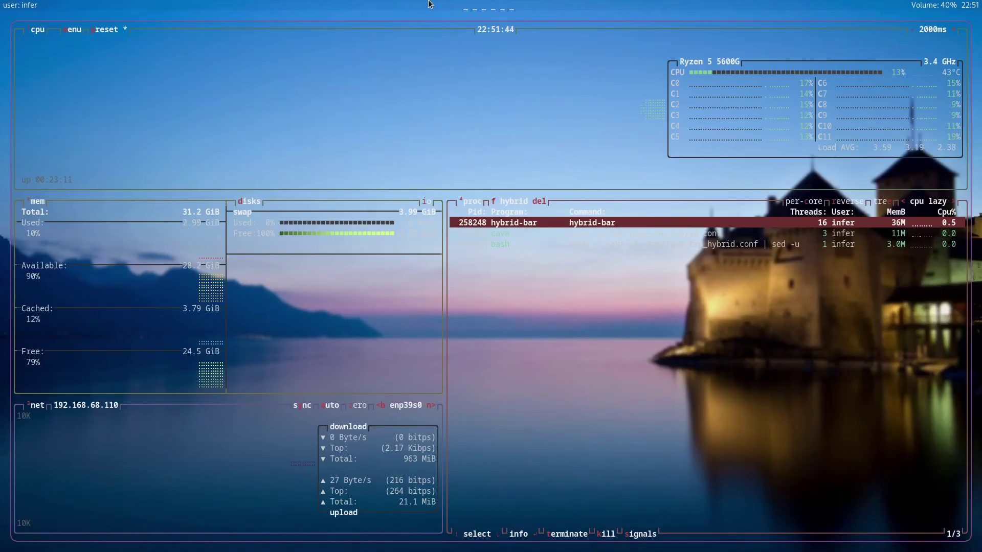
Start music playing in Cider, then return to btop to watch hybrid-bar's CPU use
{"action": "key", "text": "super+2"}
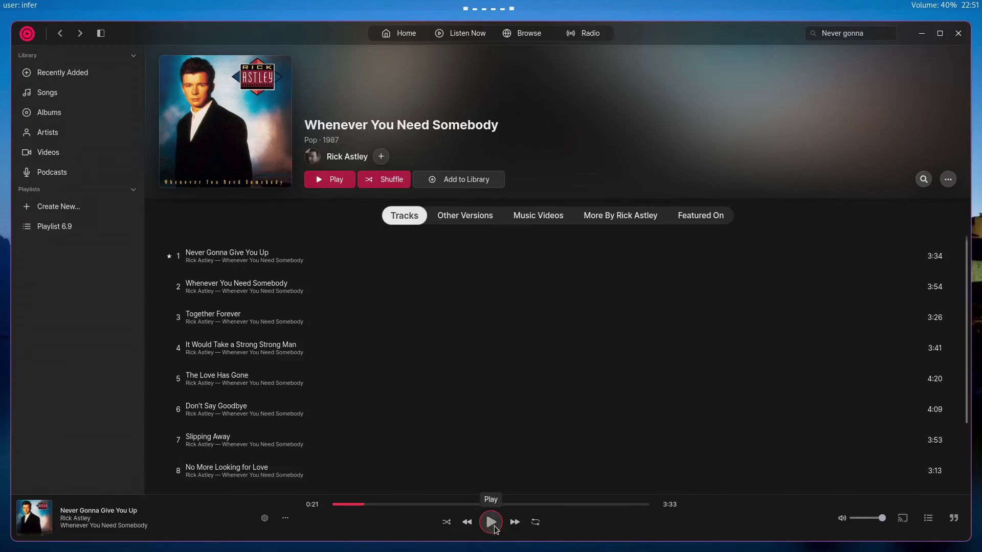
{"action": "left_click", "coordinate": [494, 520]}
{"action": "key", "text": "super+1"}
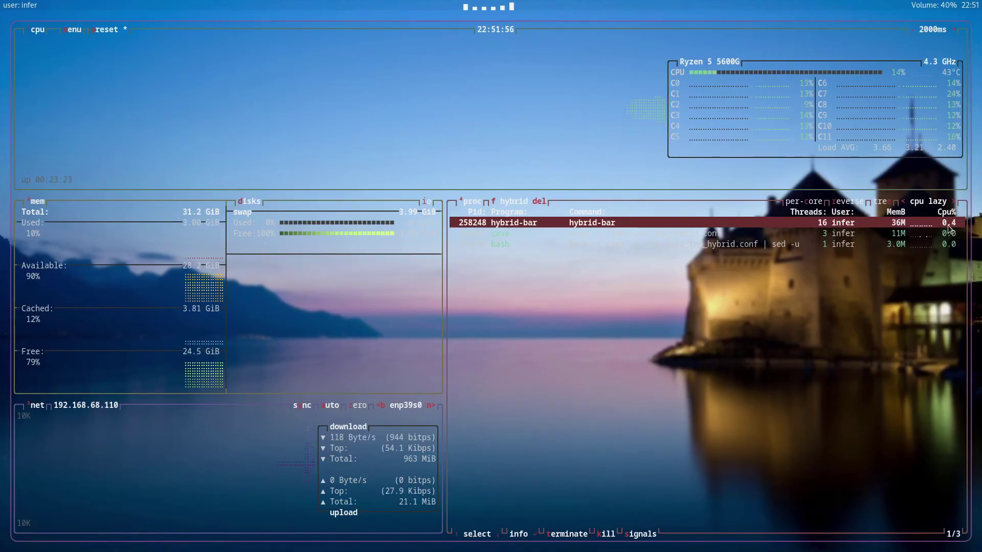
Pause the music in Cider, then close the btop kitty window, confirming with Yes
{"action": "key", "text": "super+2"}
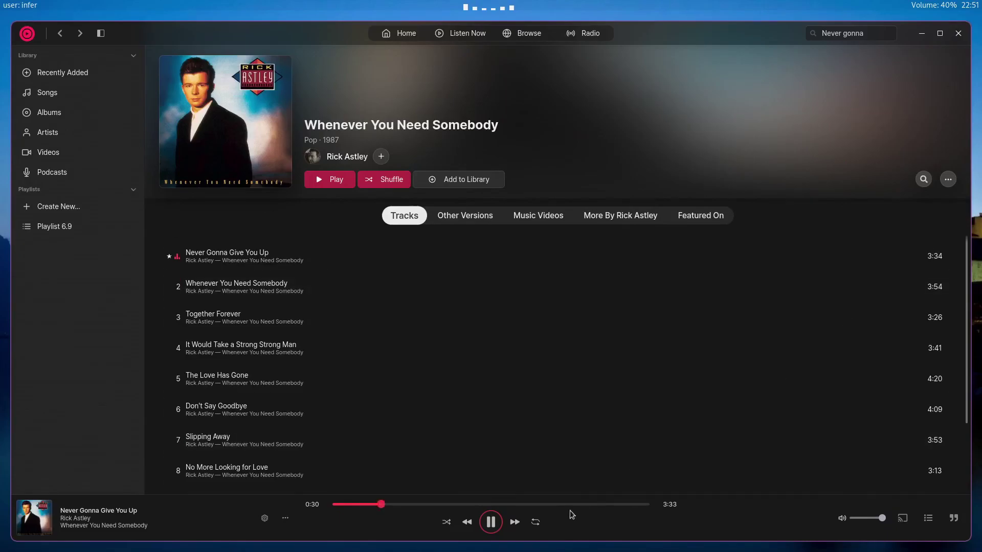
{"action": "left_click", "coordinate": [490, 522]}
{"action": "key", "text": "super+1"}
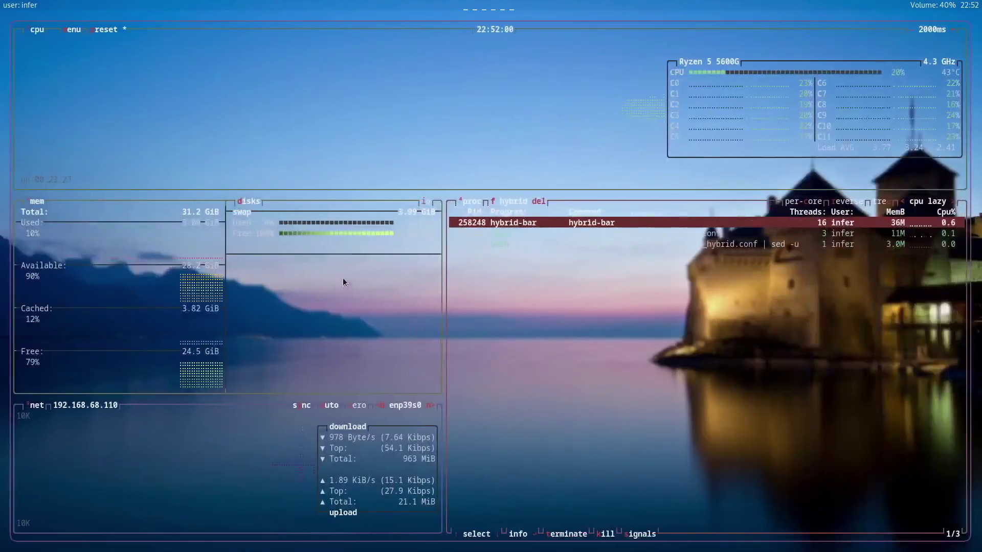
{"action": "key", "text": "super+q"}
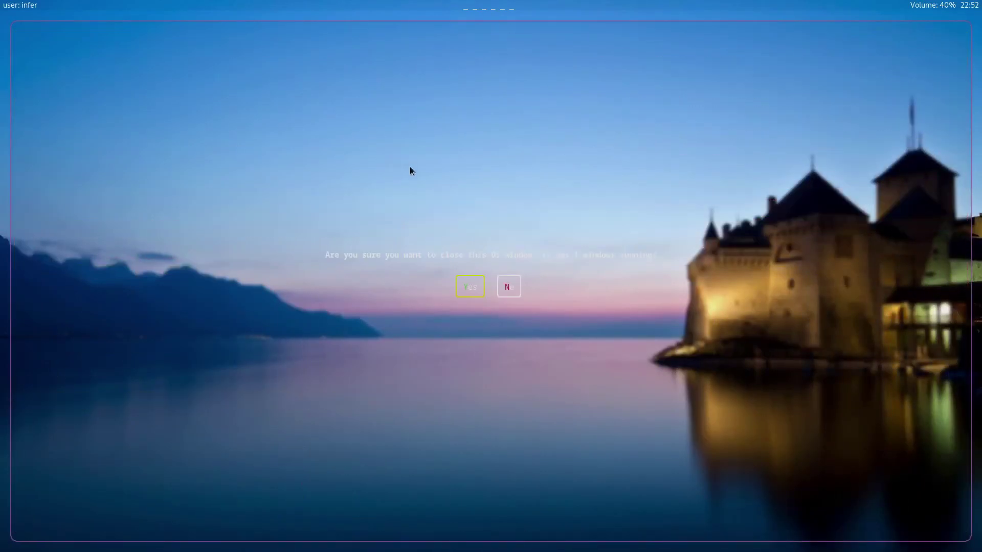
{"action": "left_click", "coordinate": [470, 284]}
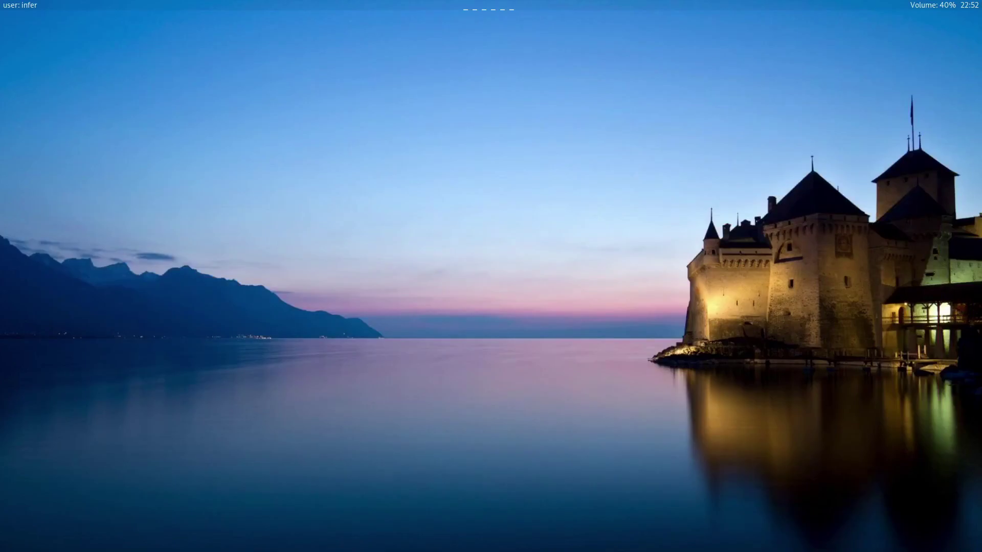